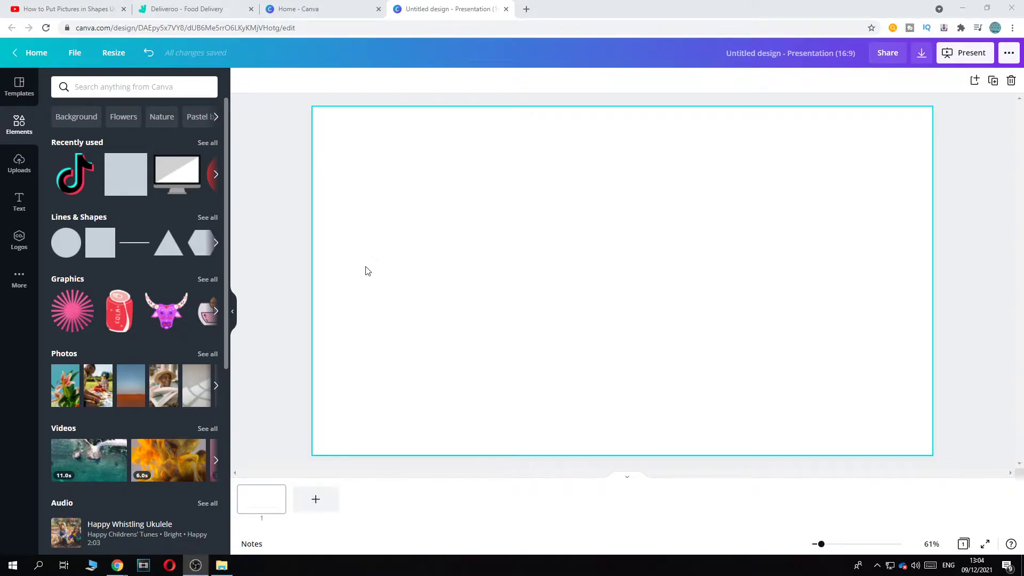
Add the uploaded pink star image to the blank slide, centre it, and open its image effects.
left_click(359, 196)
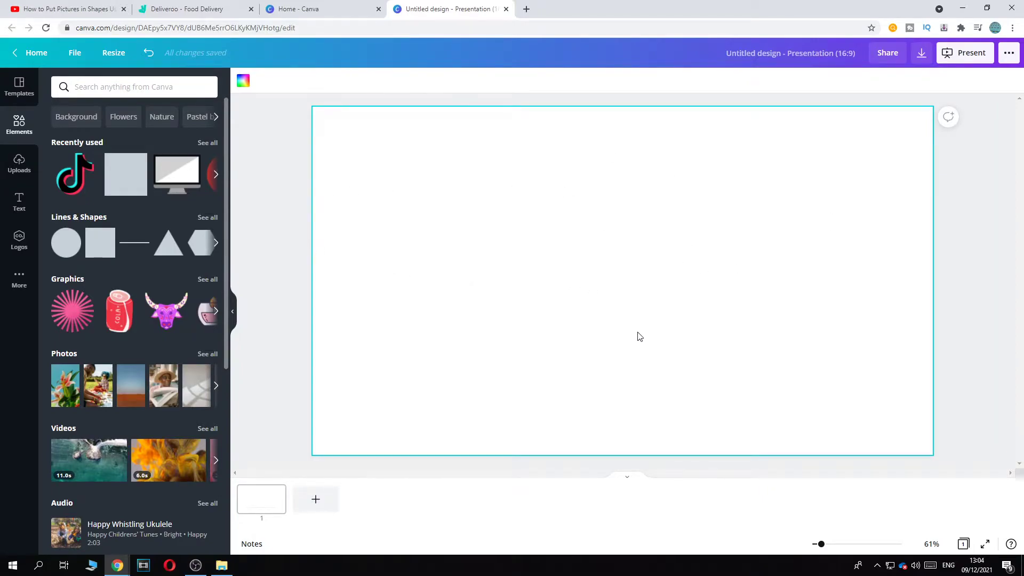
left_click(18, 167)
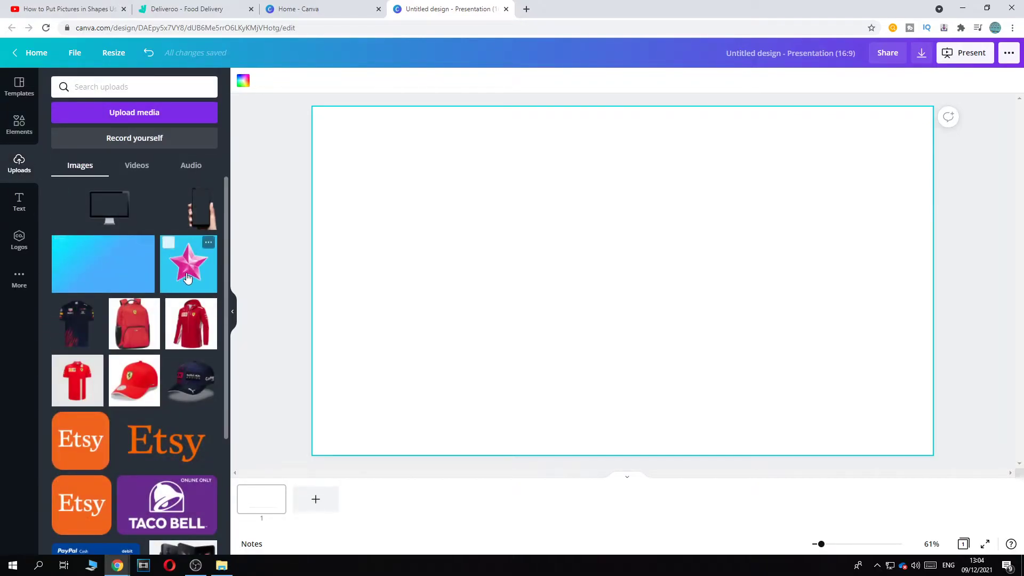
left_click(189, 259)
left_click_drag(595, 232, 558, 303)
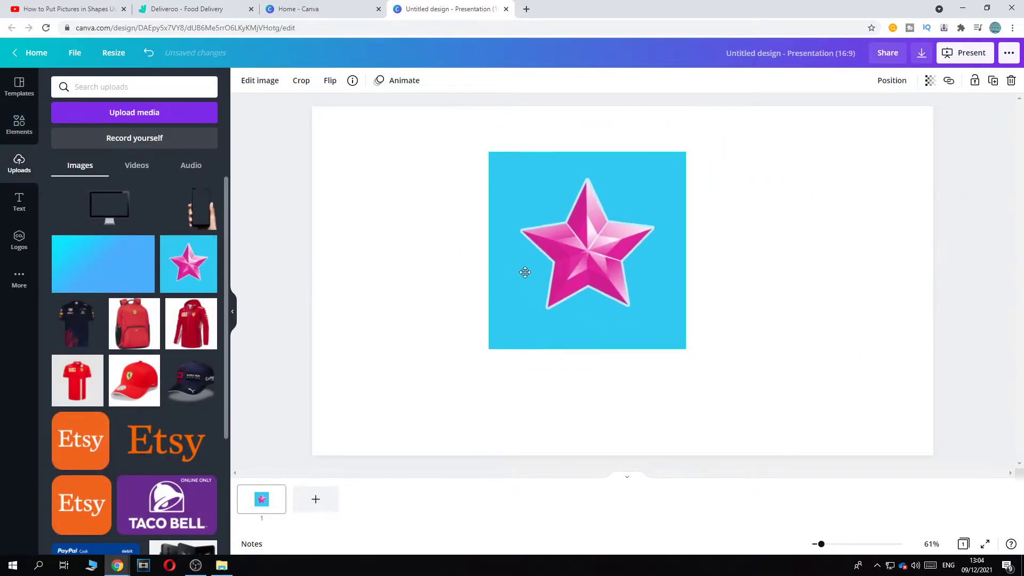
left_click_drag(558, 303, 559, 300)
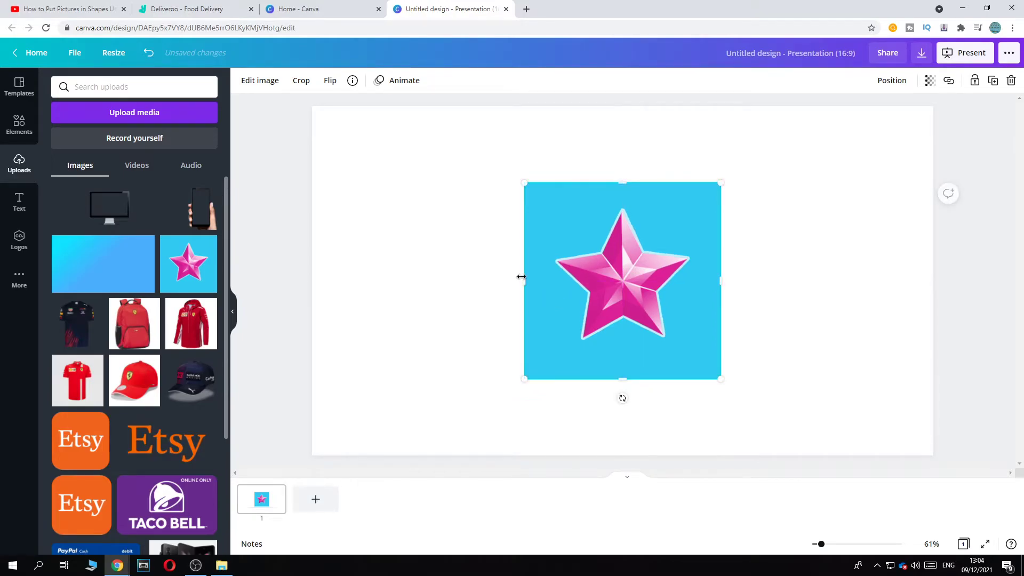
left_click(272, 80)
scroll(137, 201, "down", 2)
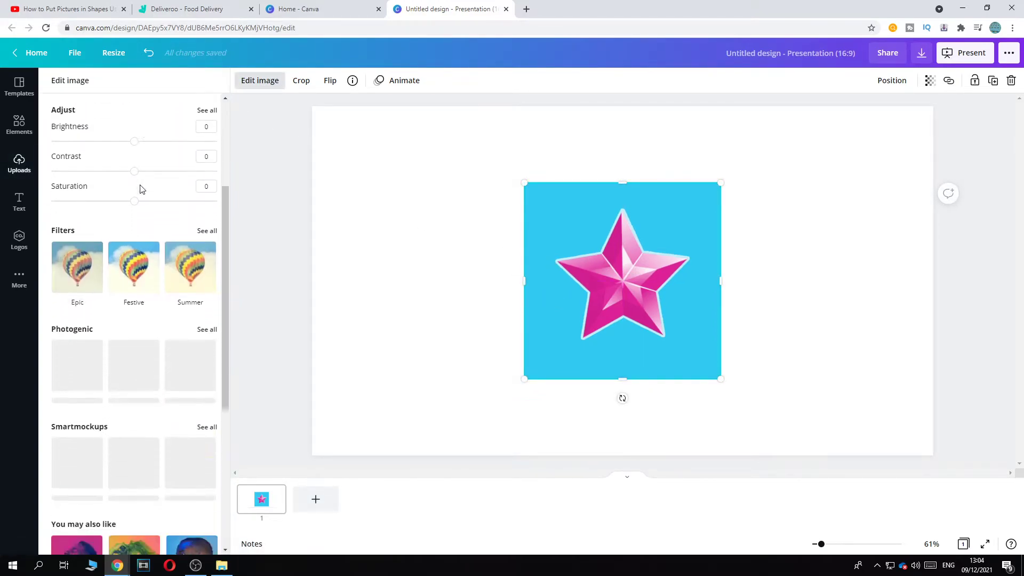
scroll(141, 188, "down", 3)
scroll(139, 186, "down", 2)
scroll(140, 186, "up", 3)
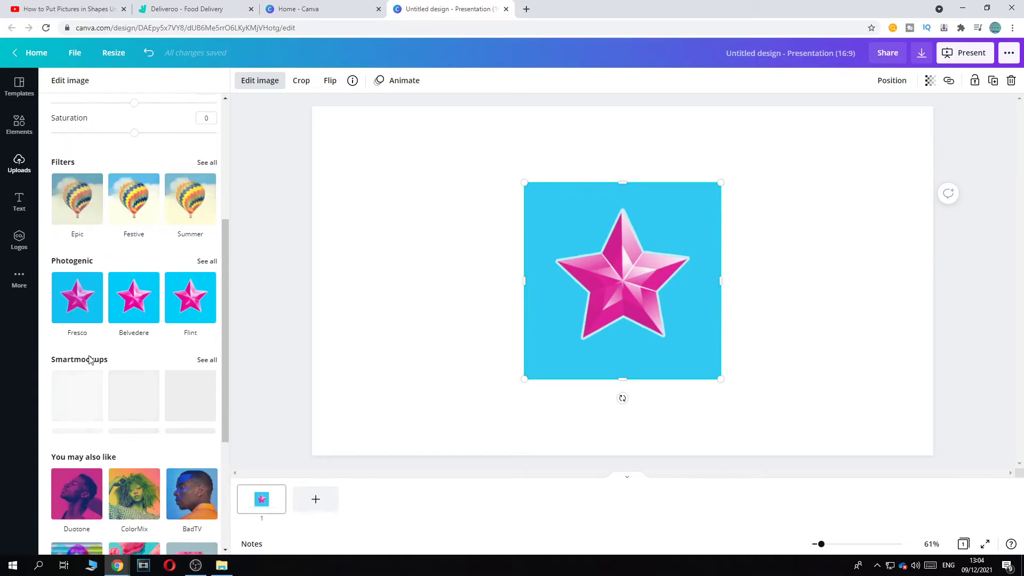
Apply the Sweatshirt 1 Smartmockup to the star, then enlarge it and move it up-left.
left_click(208, 360)
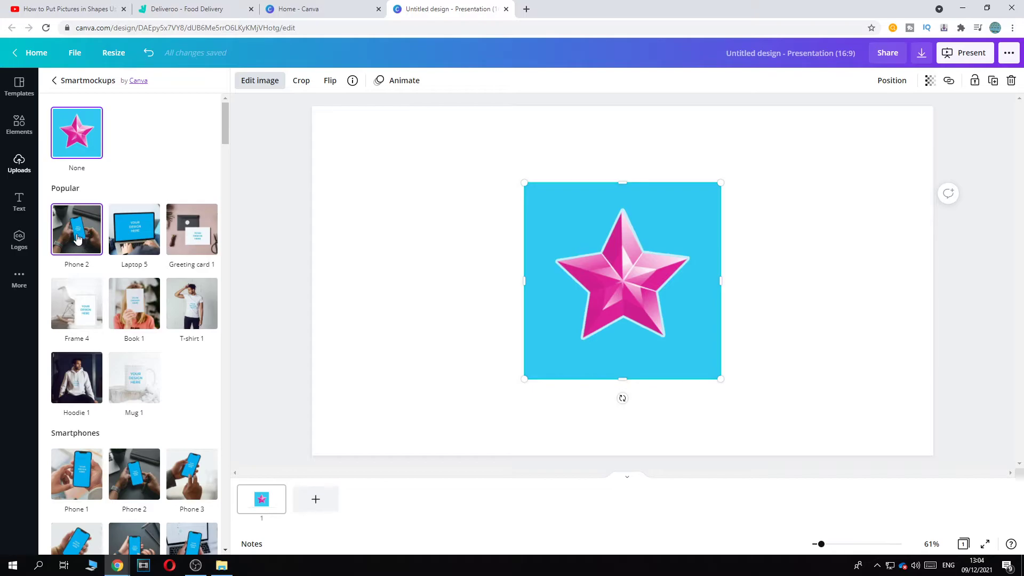
scroll(104, 240, "down", 3)
scroll(120, 240, "down", 5)
scroll(131, 242, "down", 2)
scroll(130, 241, "down", 5)
scroll(112, 256, "down", 5)
scroll(97, 272, "down", 5)
scroll(76, 296, "down", 3)
scroll(80, 280, "down", 4)
scroll(88, 257, "down", 1)
scroll(93, 243, "down", 2)
scroll(92, 242, "down", 3)
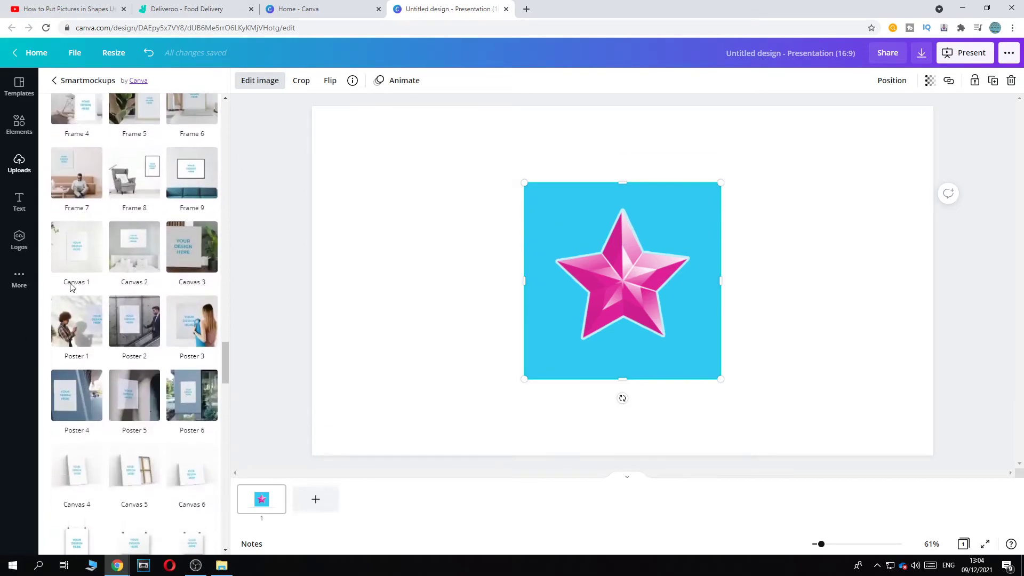
scroll(92, 240, "down", 4)
scroll(89, 220, "down", 2)
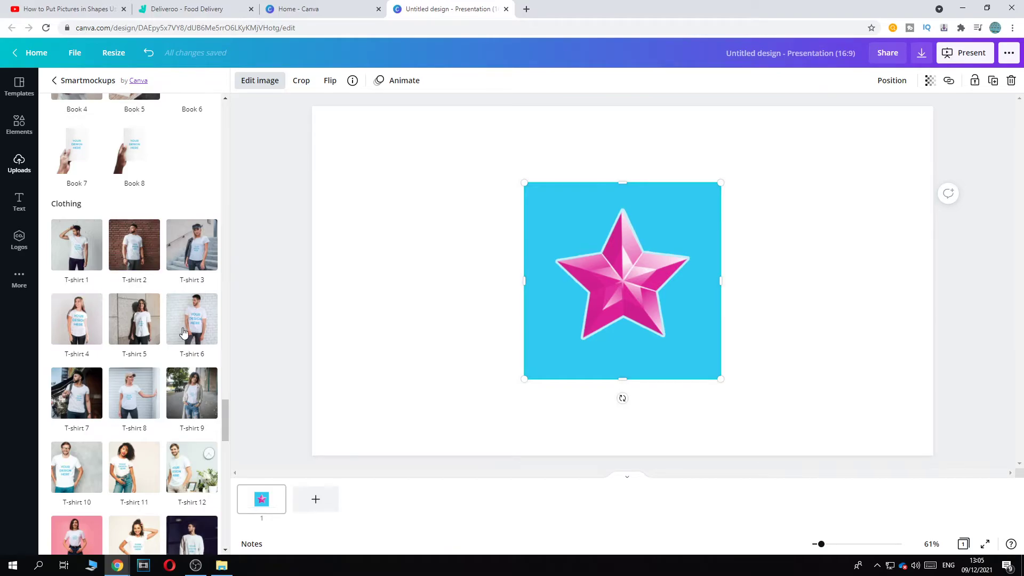
scroll(187, 344, "down", 2)
scroll(193, 392, "down", 1)
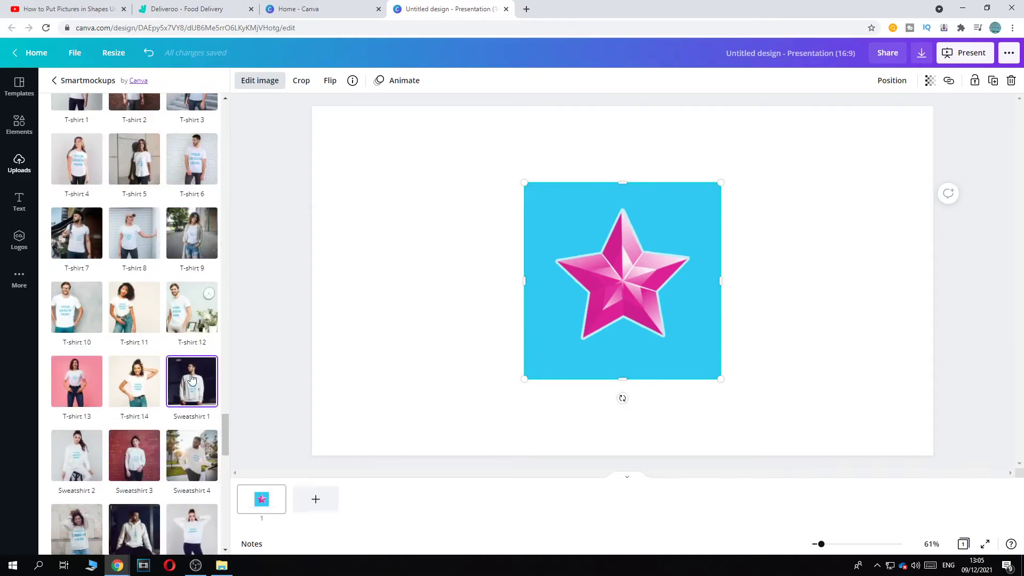
left_click(193, 393)
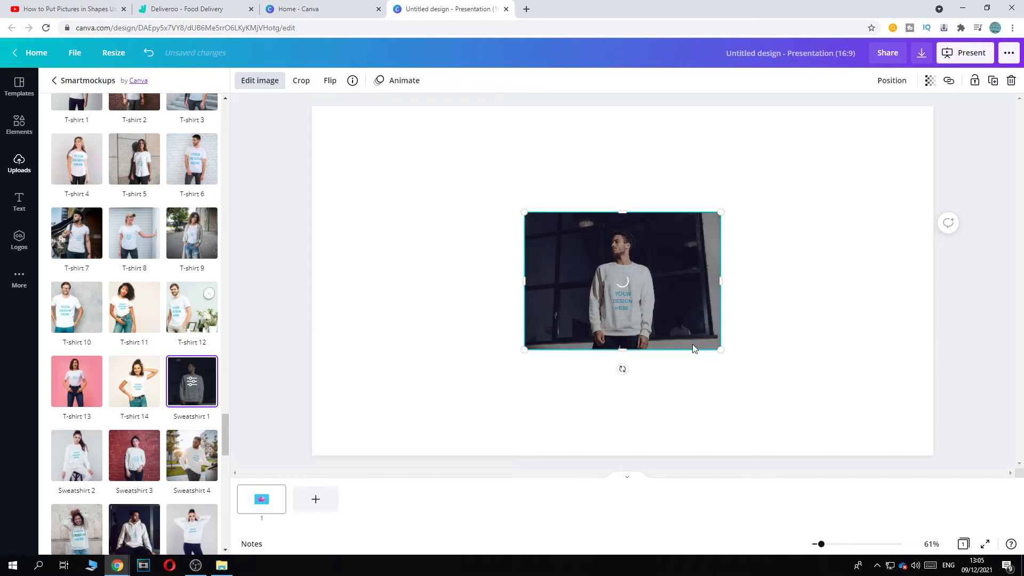
left_click_drag(721, 350, 894, 400)
left_click_drag(738, 389, 649, 313)
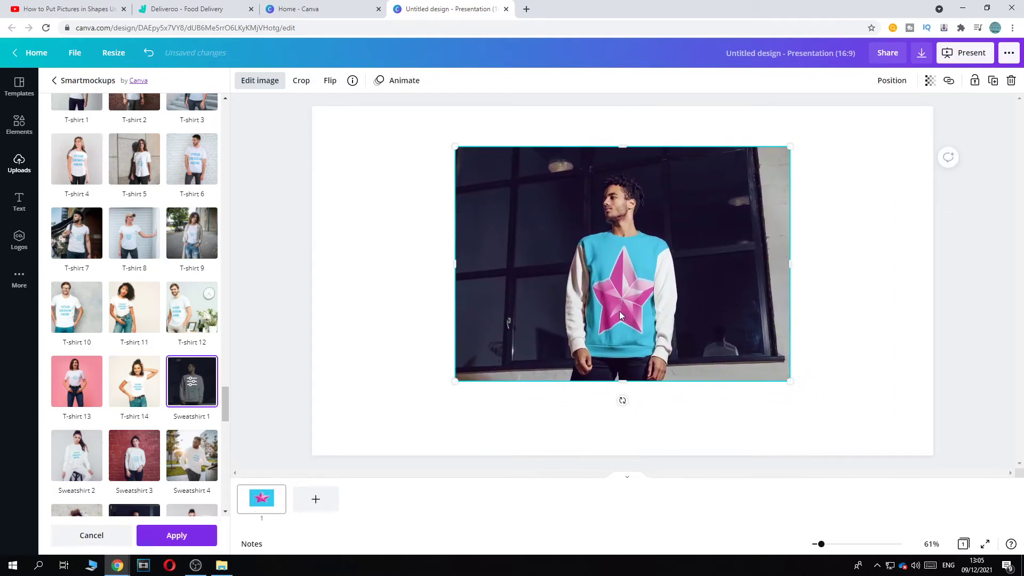
scroll(161, 280, "up", 5)
scroll(153, 288, "up", 5)
scroll(140, 297, "up", 5)
scroll(128, 302, "down", 2)
scroll(128, 299, "up", 2)
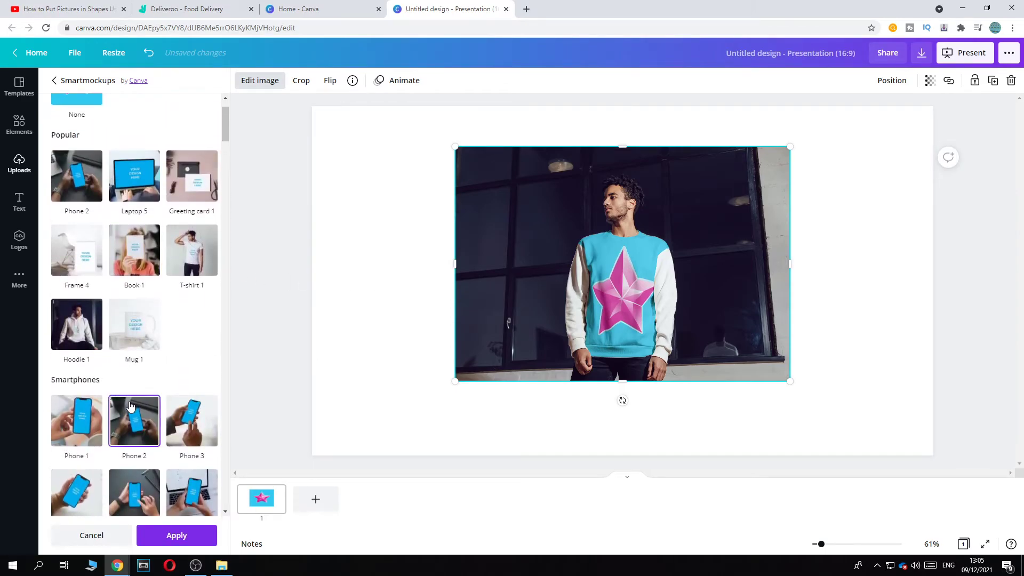
Switch the mockup to the Smartphones 'Phone 2' scene with the star on its screen.
left_click(131, 407)
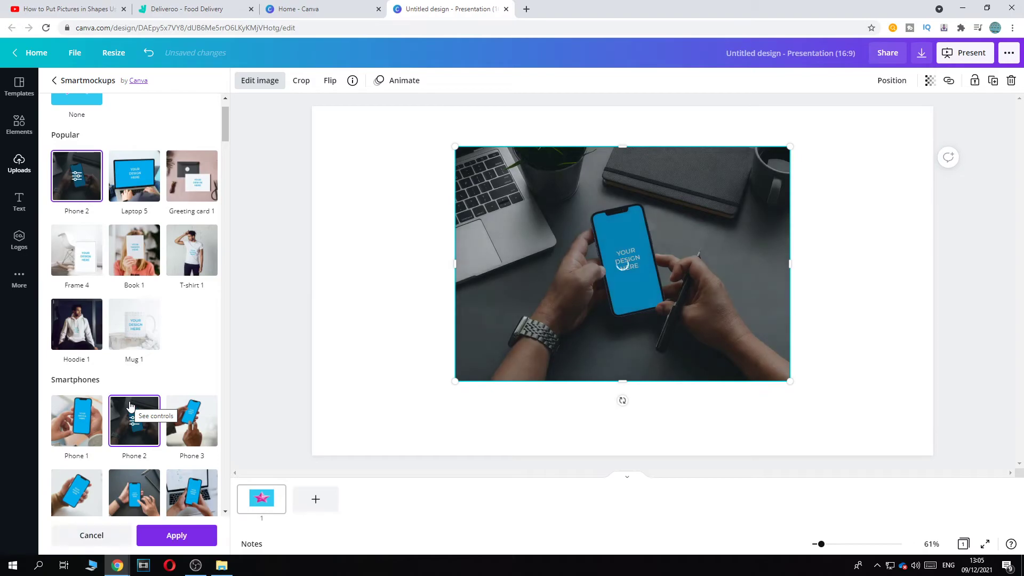